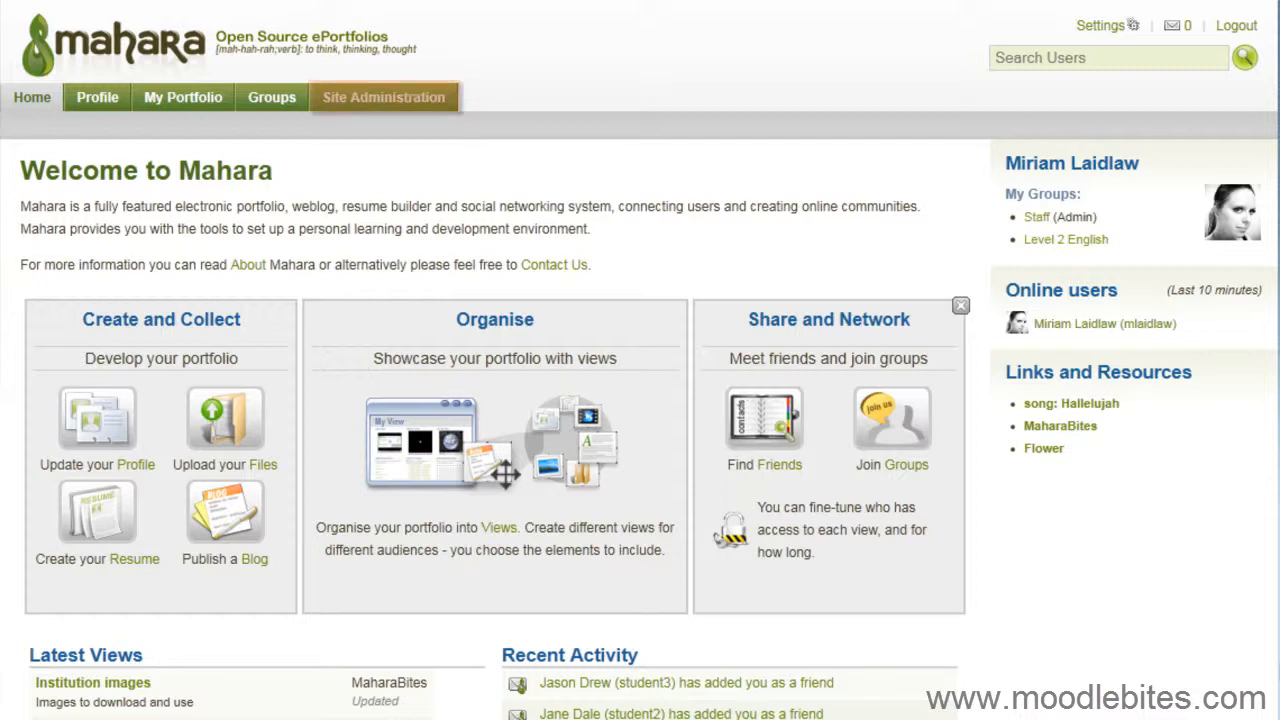
Review the site administration pages for user search, suspended users, site staff, site admins and admin notifications
click(430, 106)
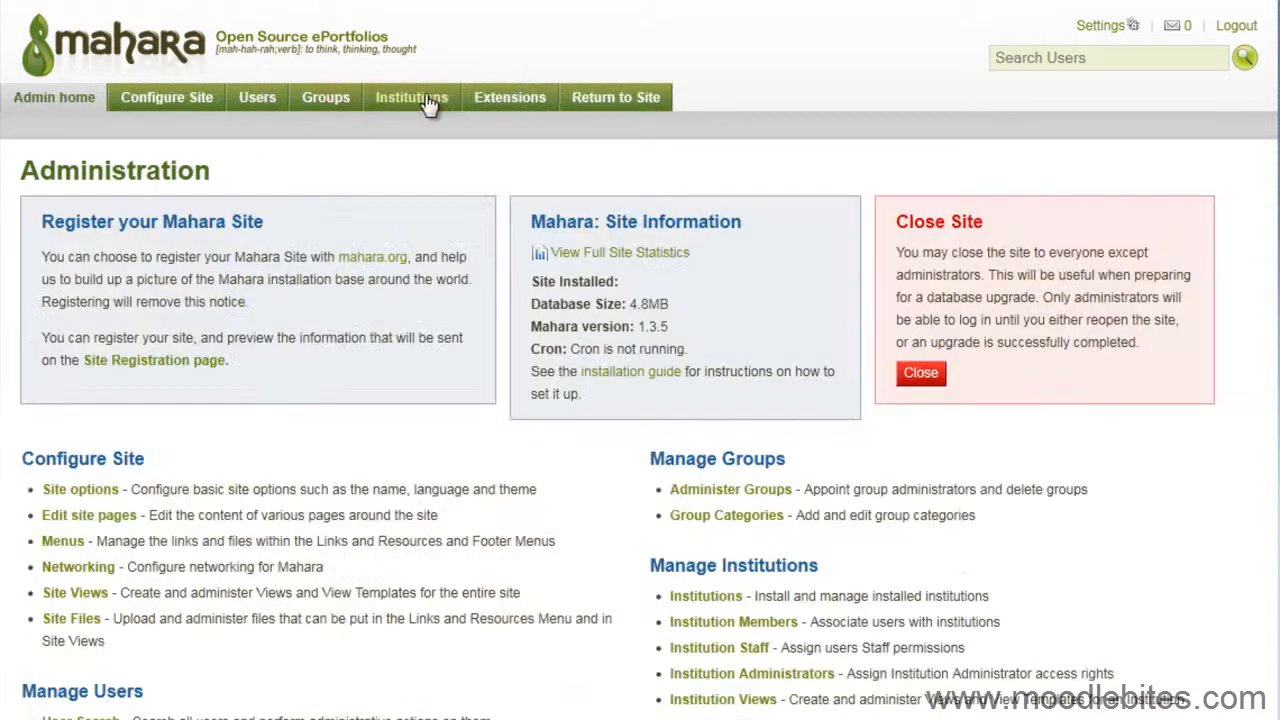
click(260, 110)
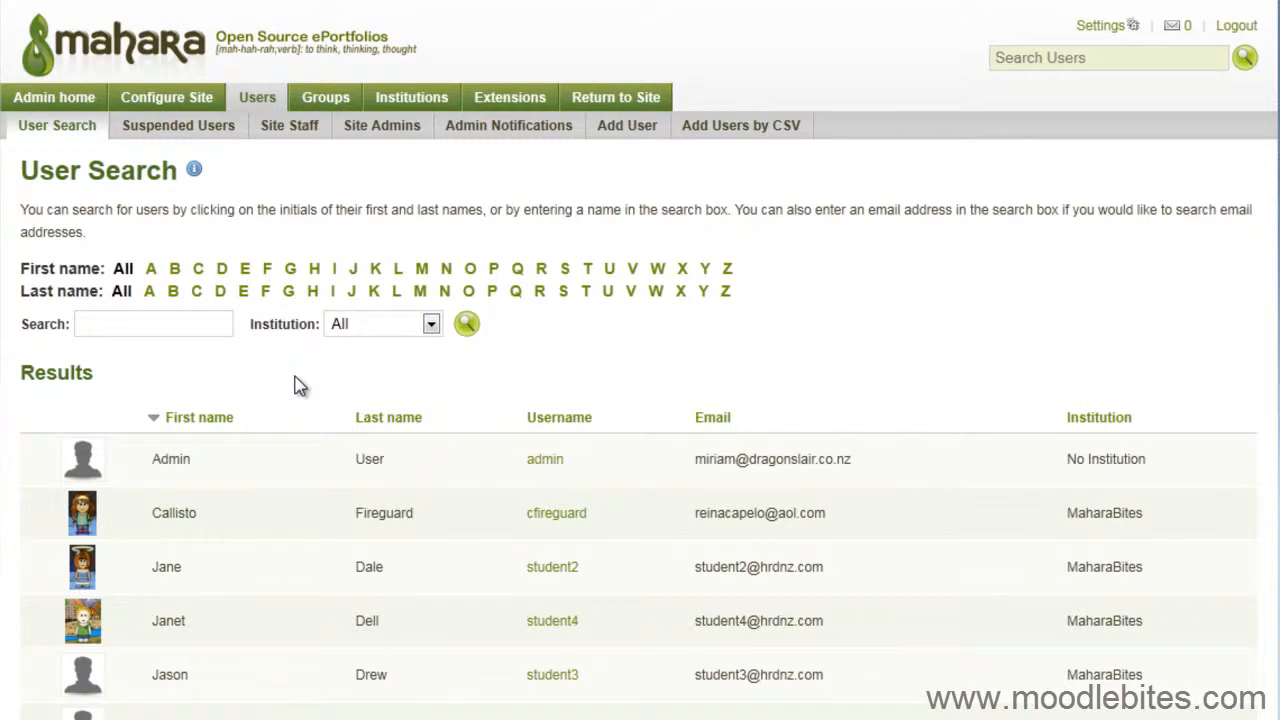
click(208, 130)
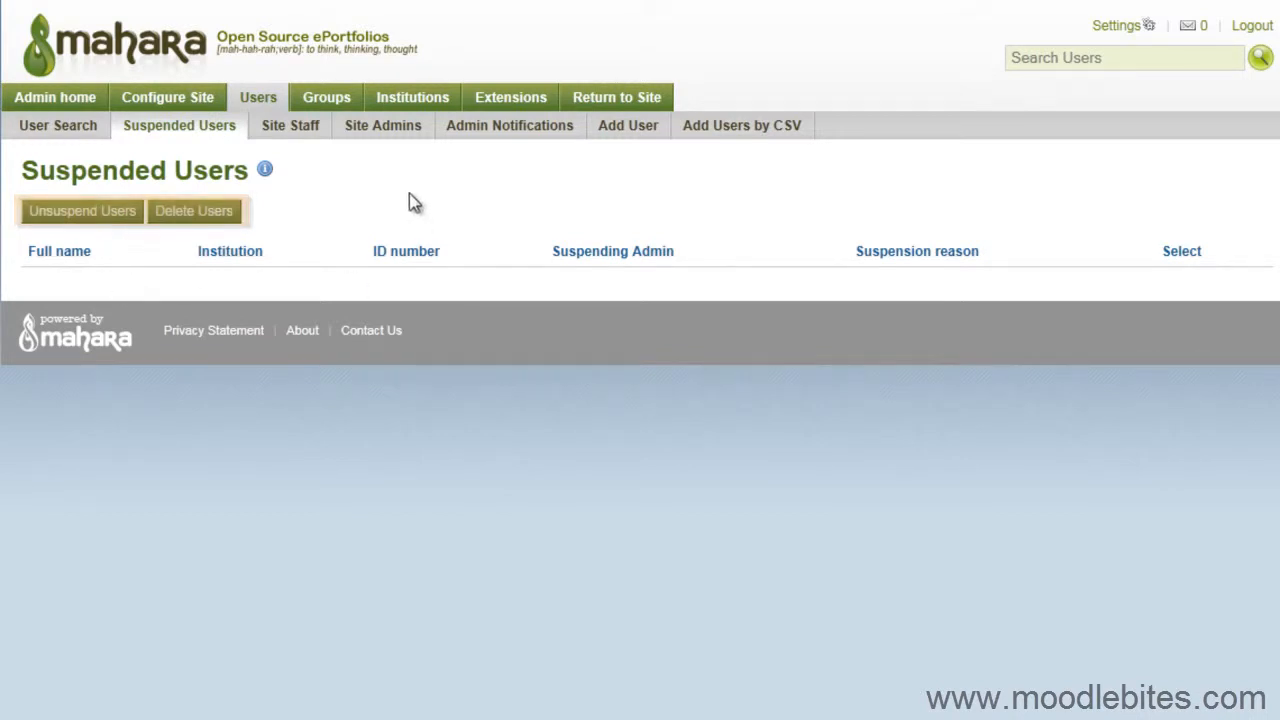
click(308, 141)
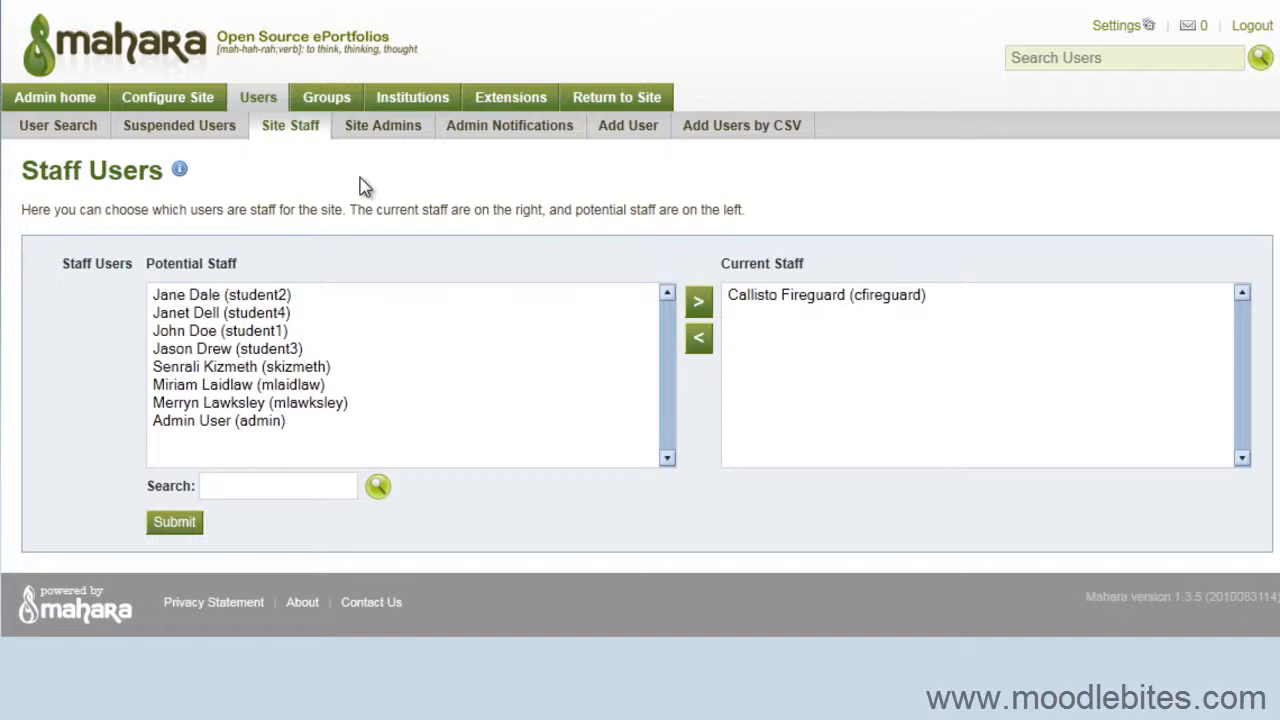
click(405, 142)
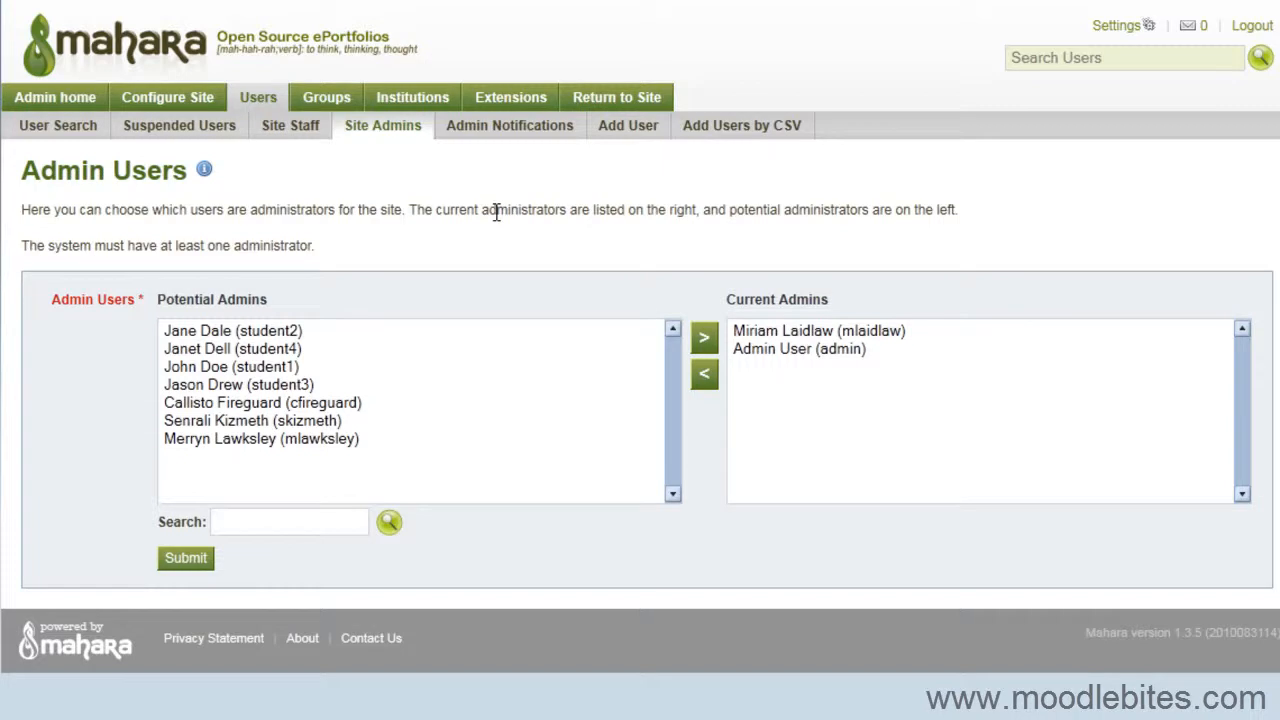
click(511, 135)
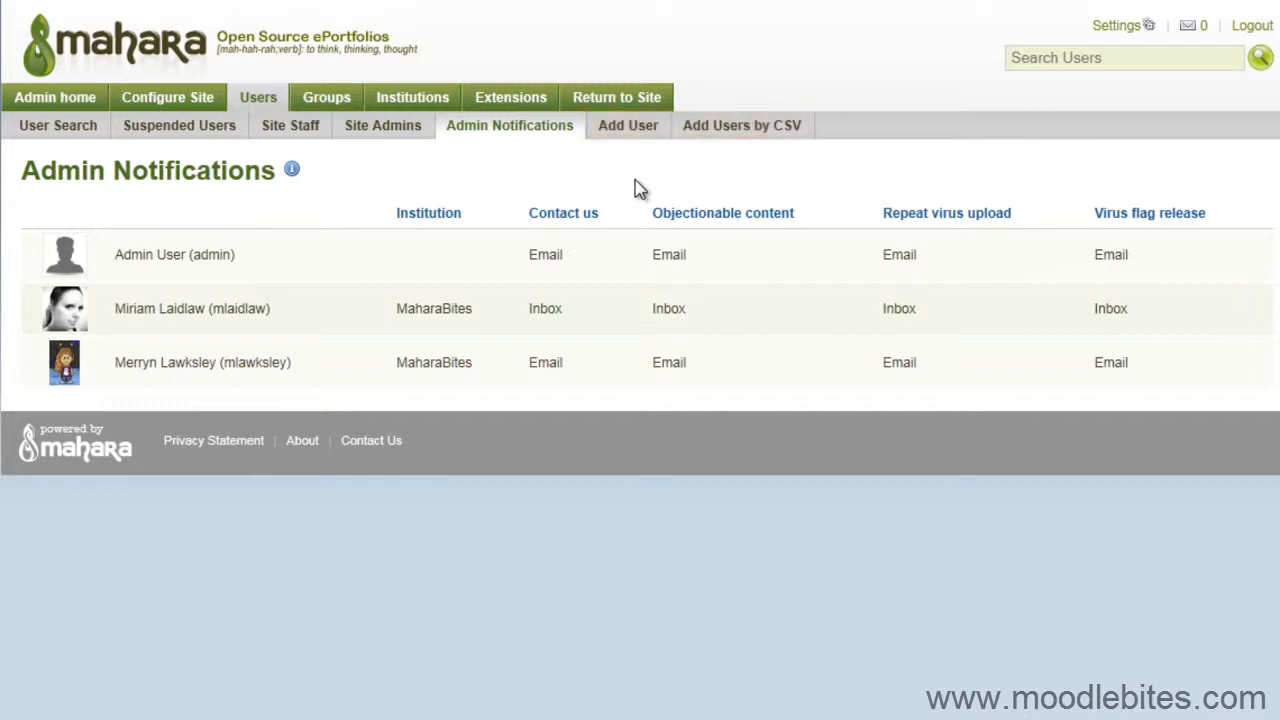
Create a new user from scratch with name, email, username and account password, assigned to the MaharaBites: internal institution with a 50 MB quota
click(628, 128)
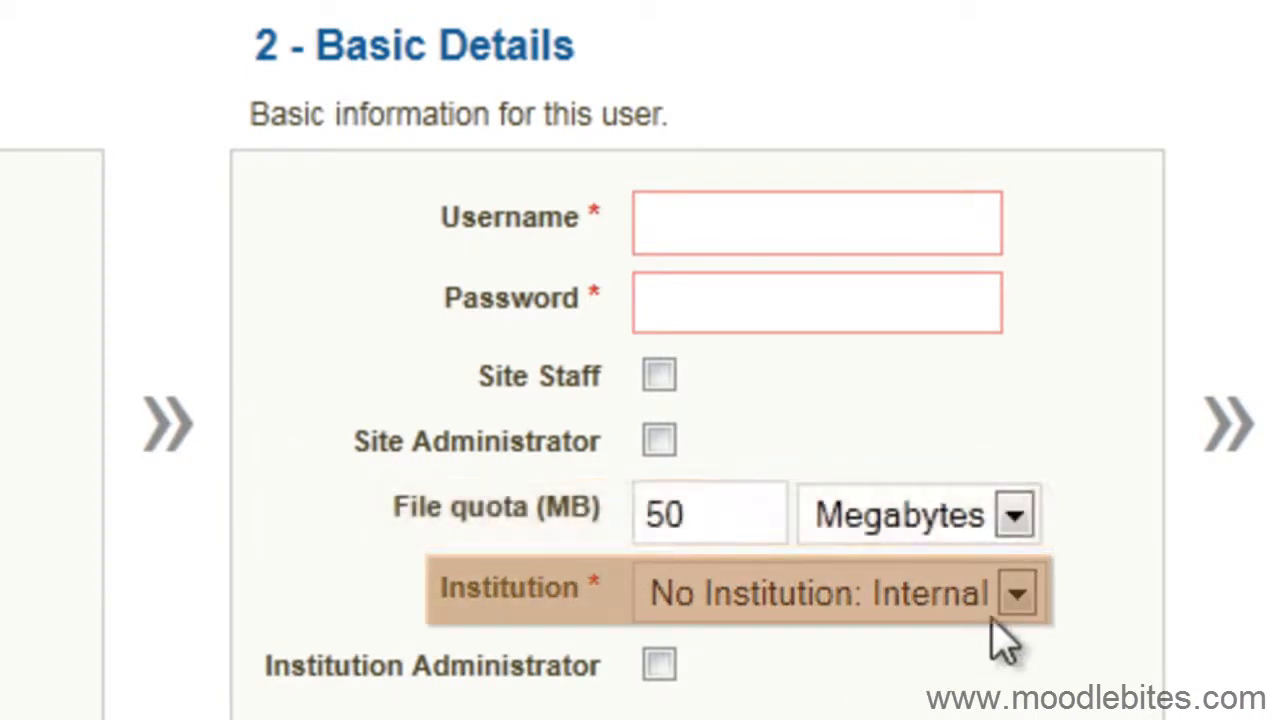
click(1020, 598)
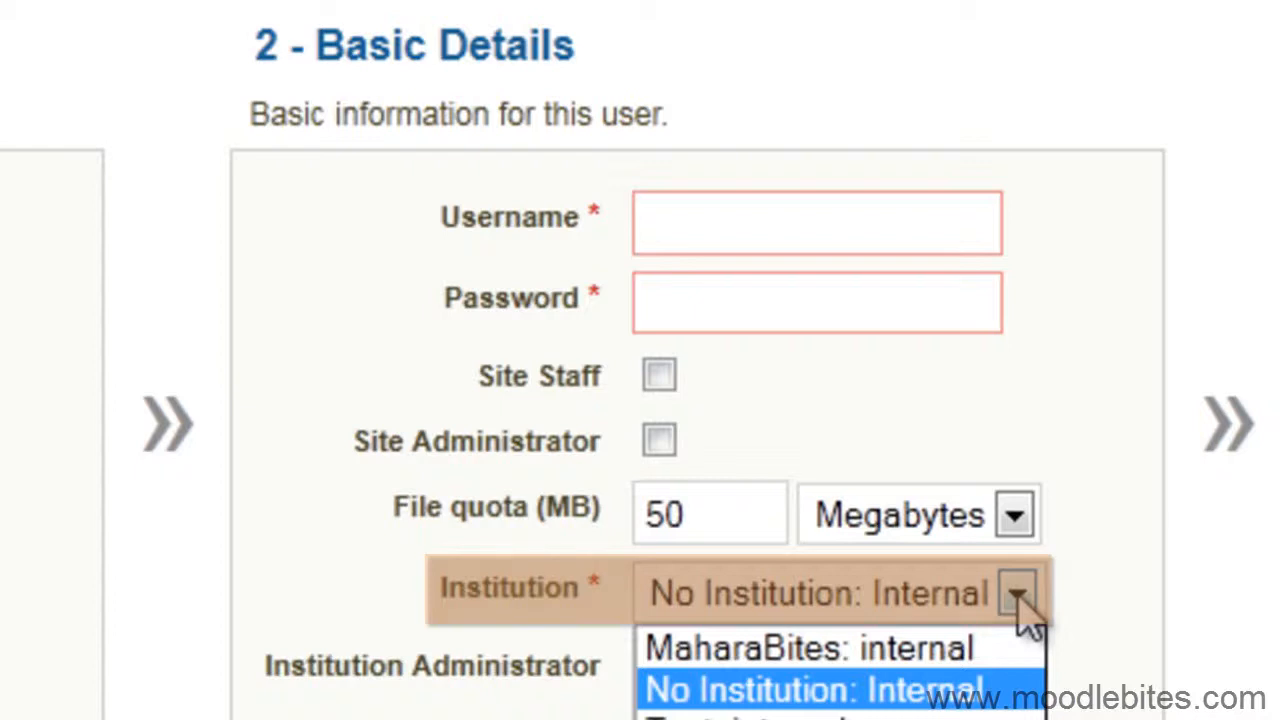
click(1022, 603)
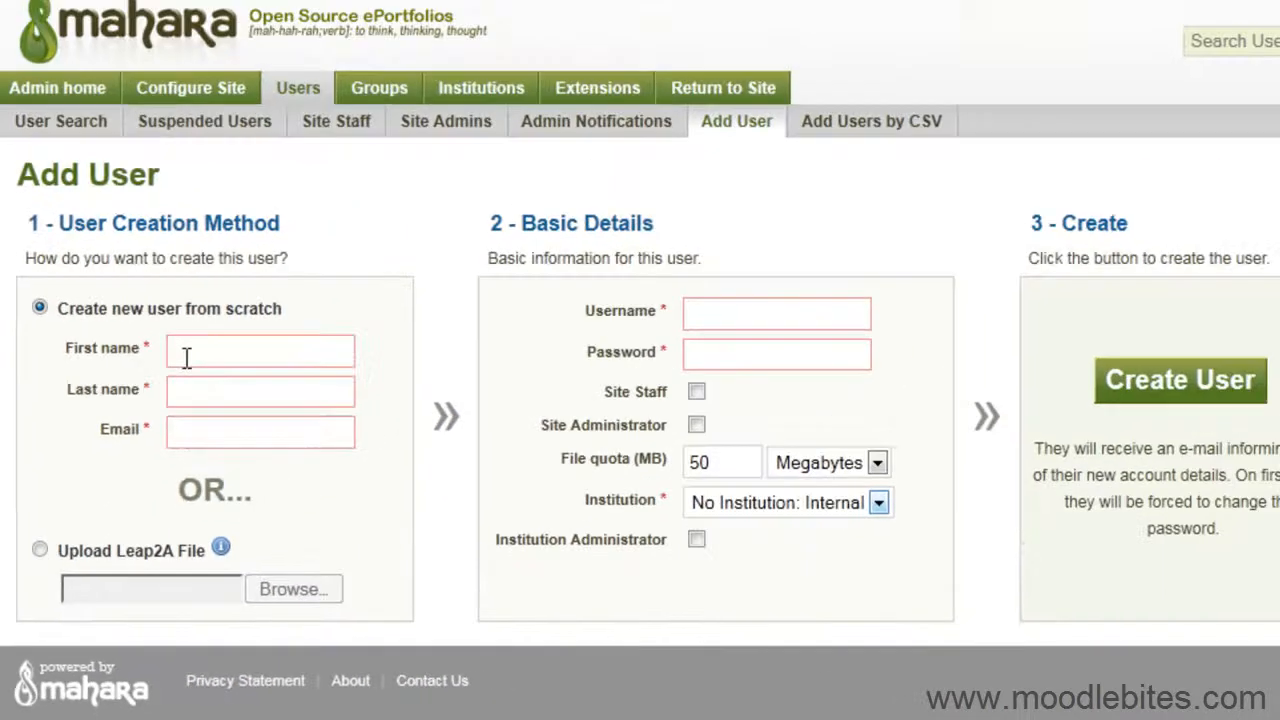
click(368, 20)
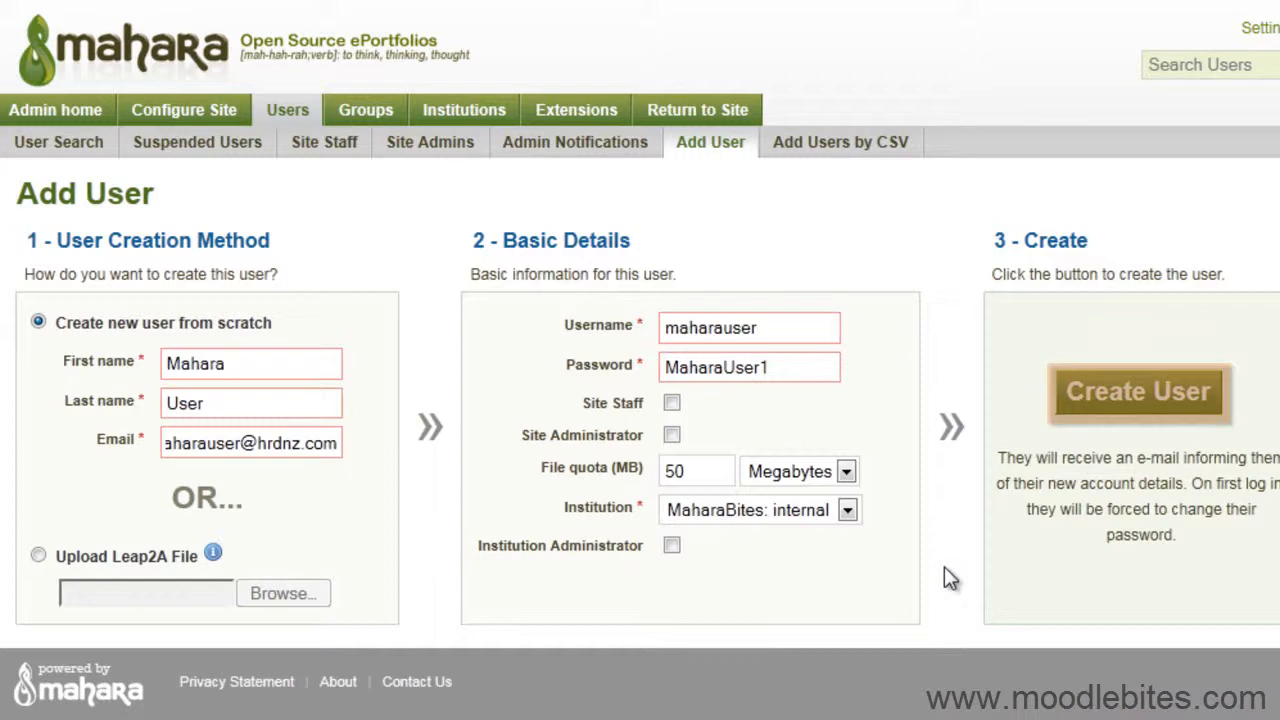
click(1133, 391)
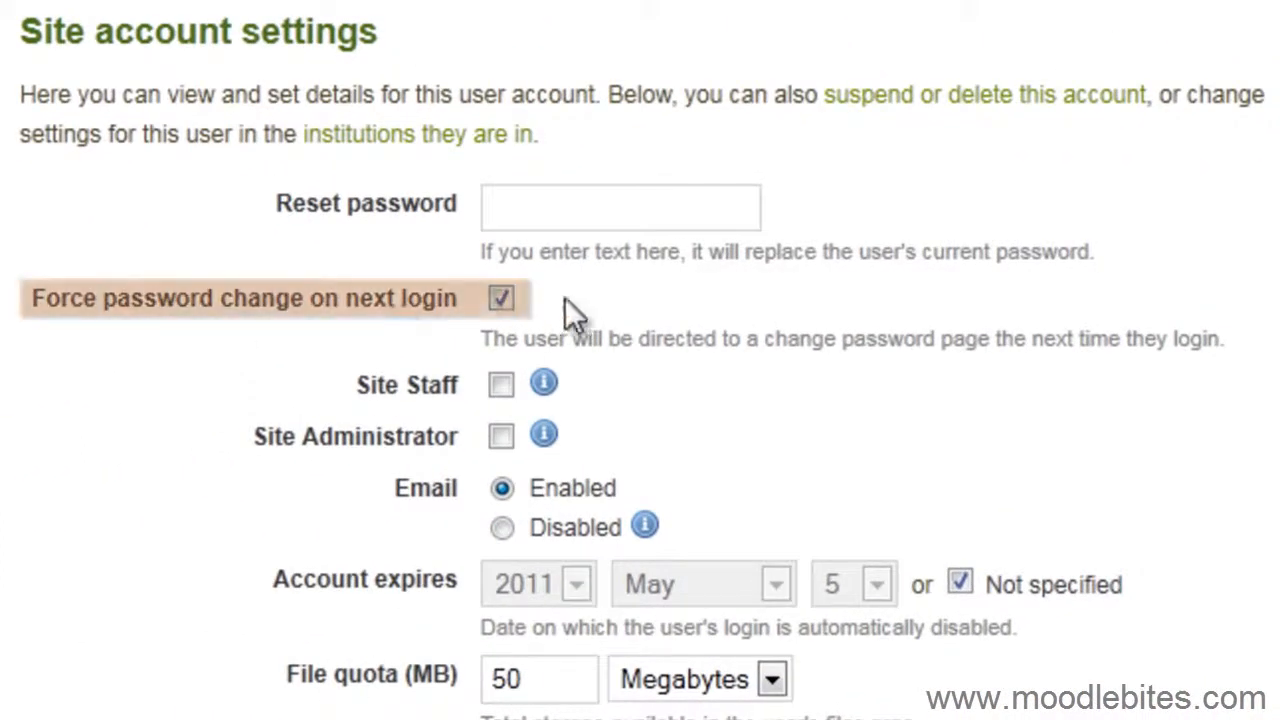
Turn off the forced password change for the new user, set the file quota to 10 MB, and save the account settings
click(501, 299)
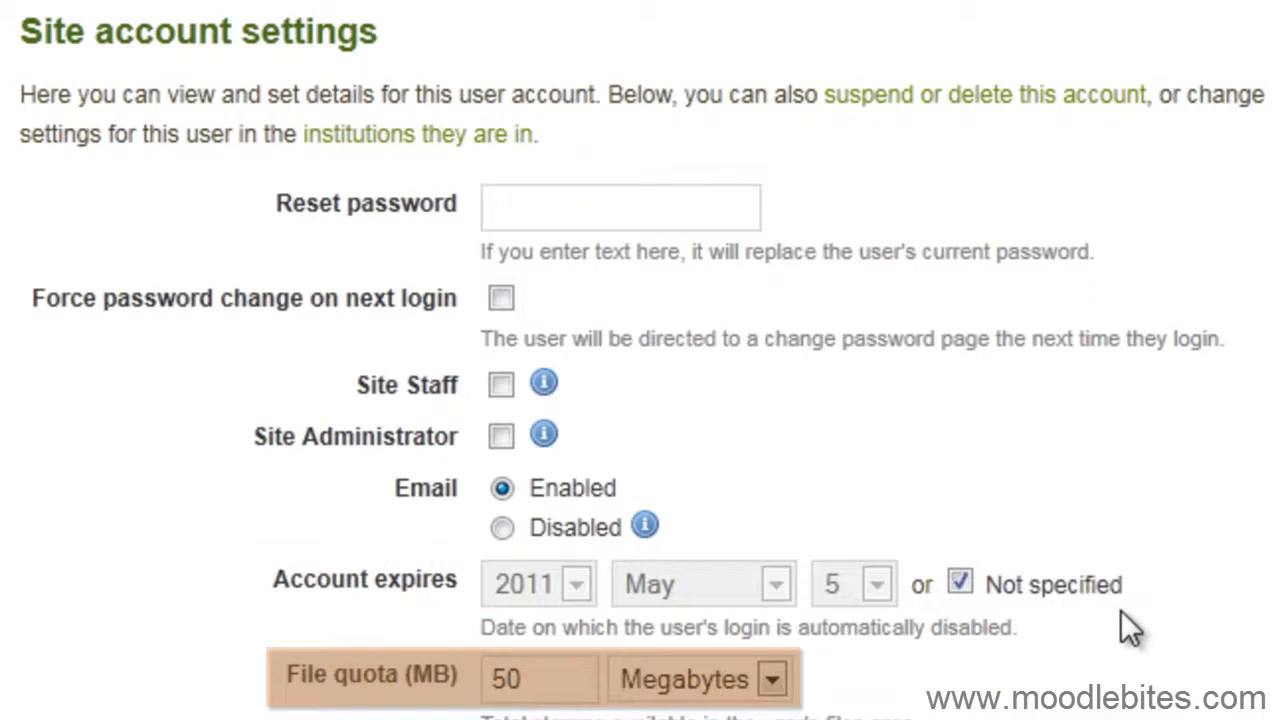
drag(537, 678, 457, 680)
text(10)
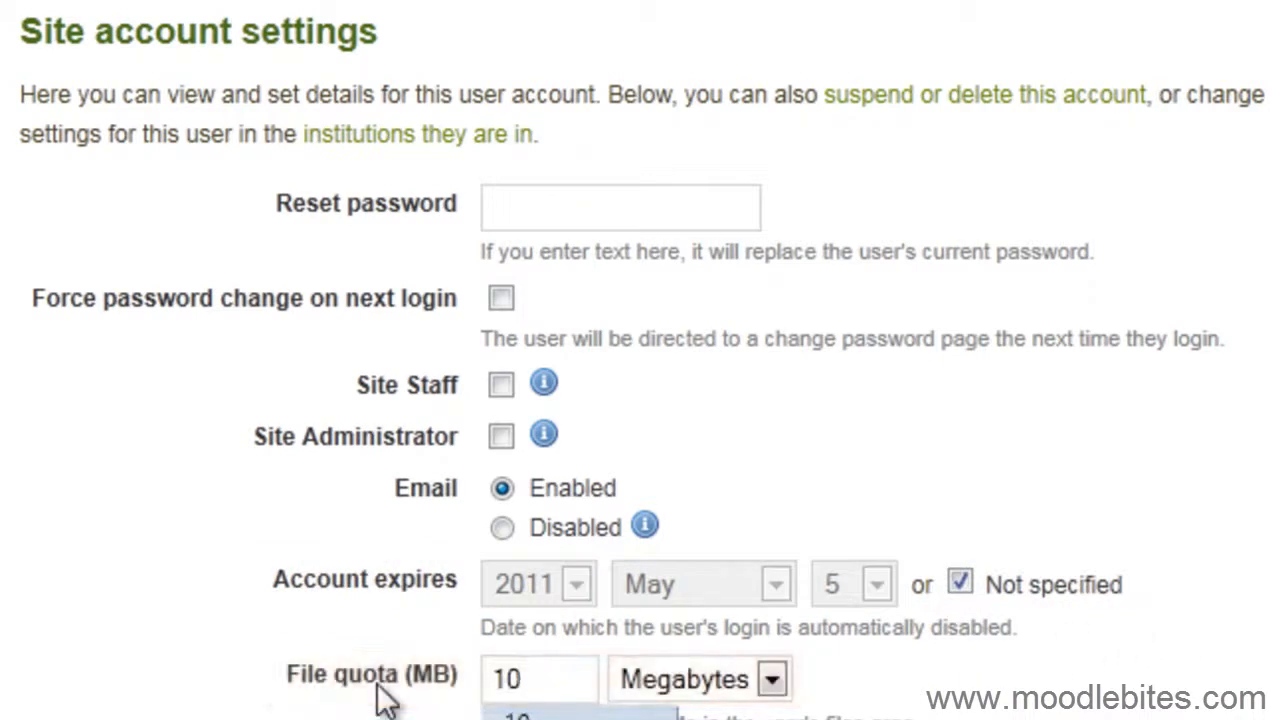
click(534, 549)
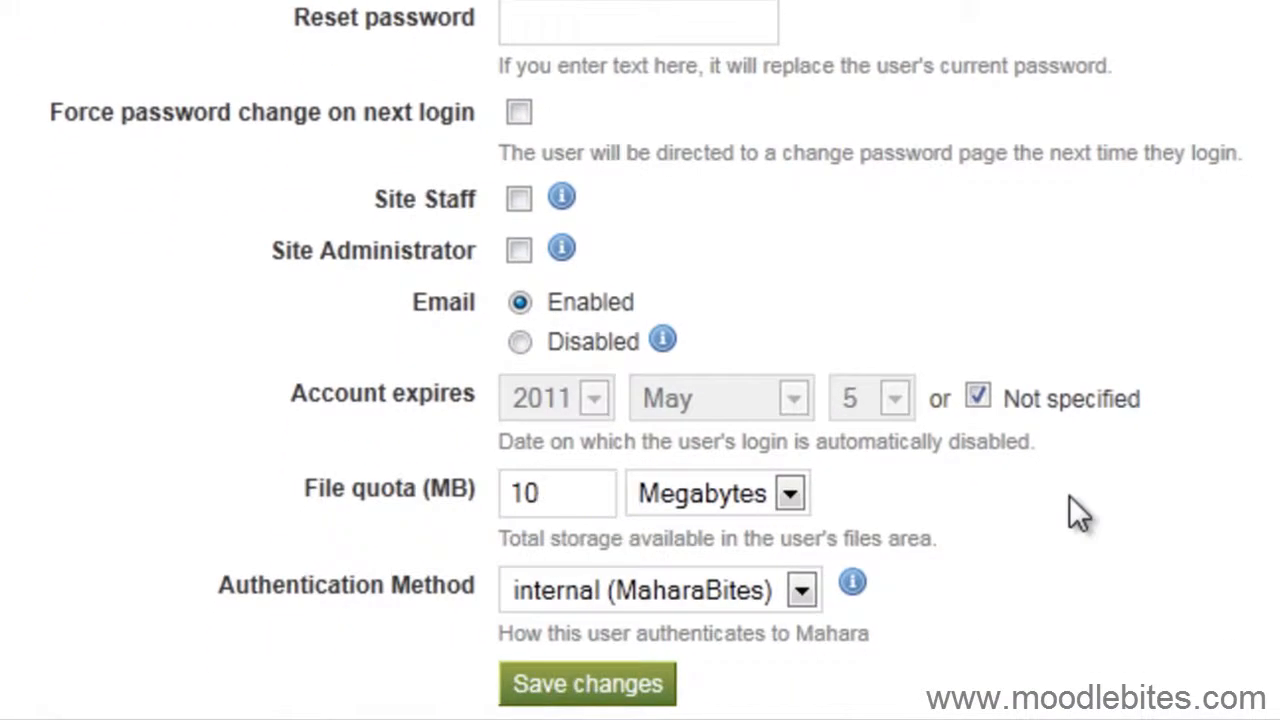
click(541, 680)
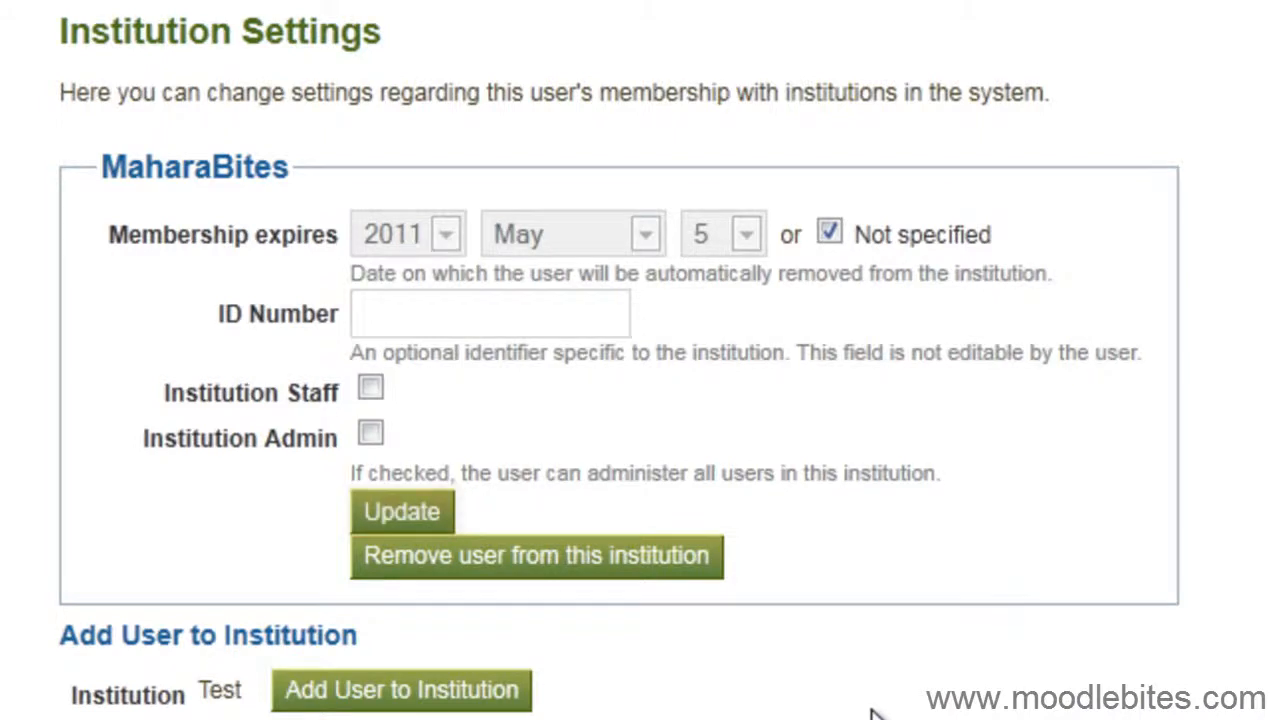
Open the page for adding users by CSV and compare its field requirements with the test users spreadsheet in Excel
scroll(871, 709, up, 5)
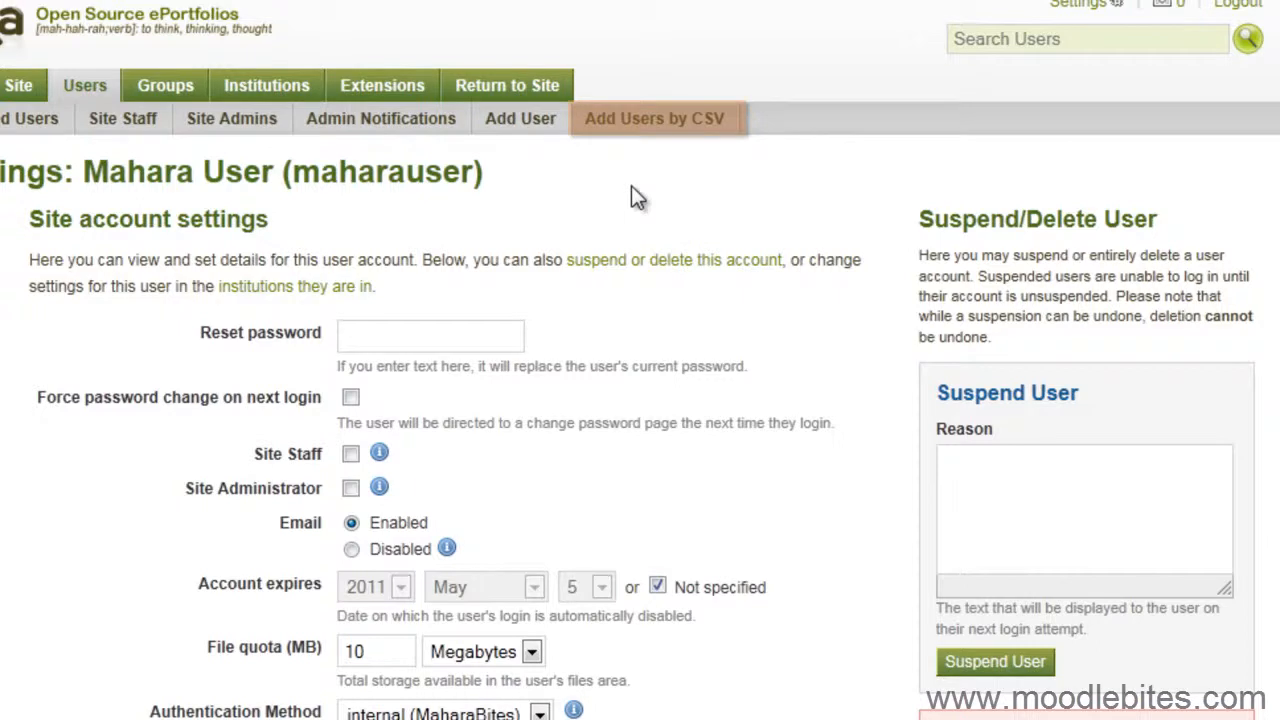
click(661, 124)
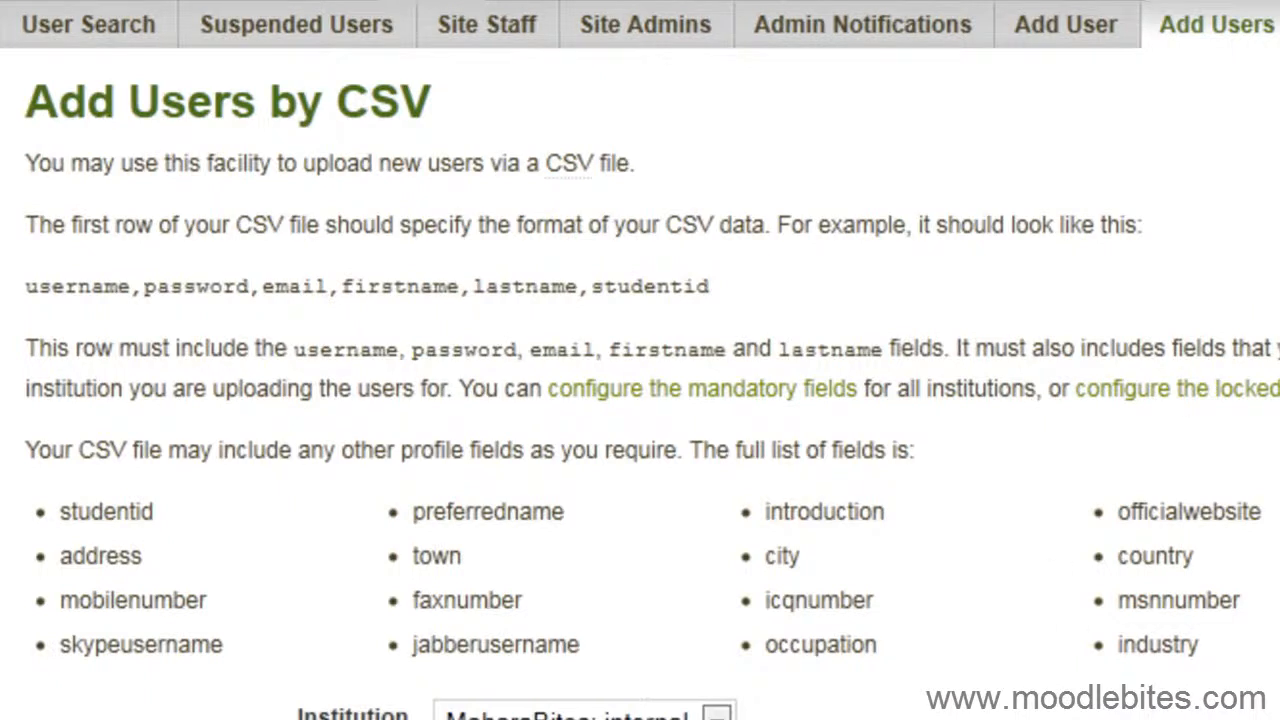
key(alt+Tab)
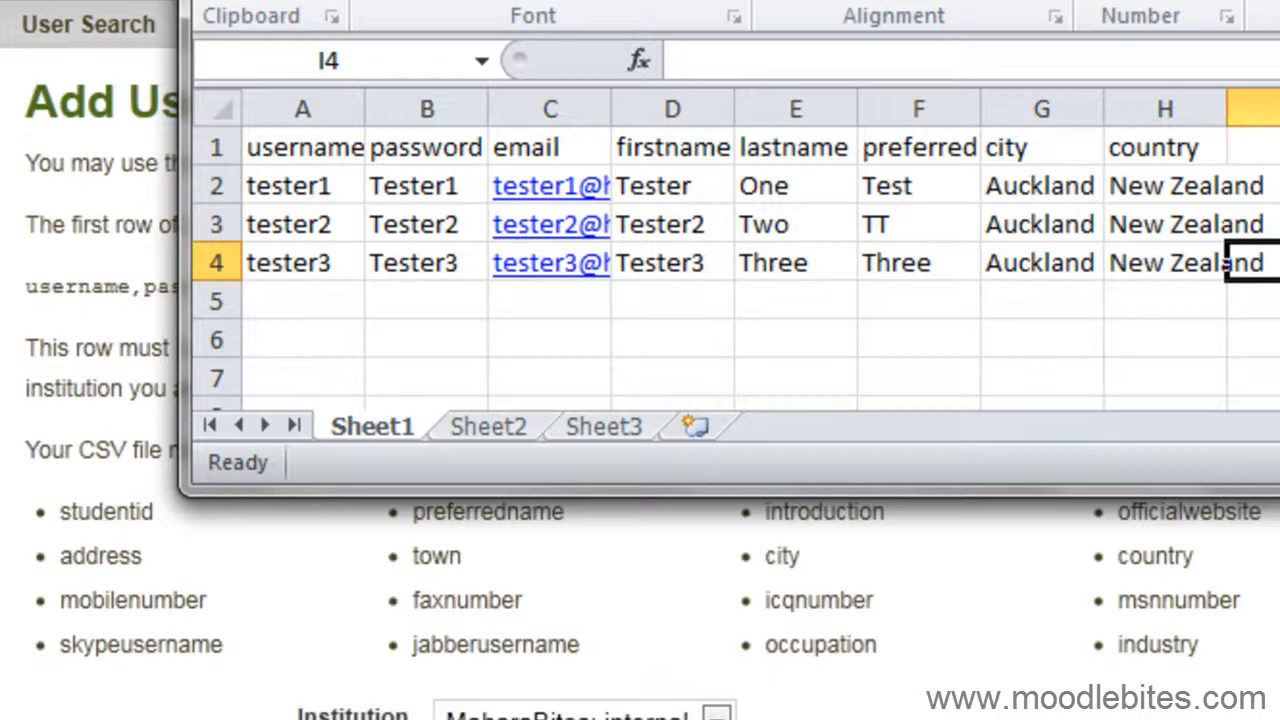
key(alt+Tab)
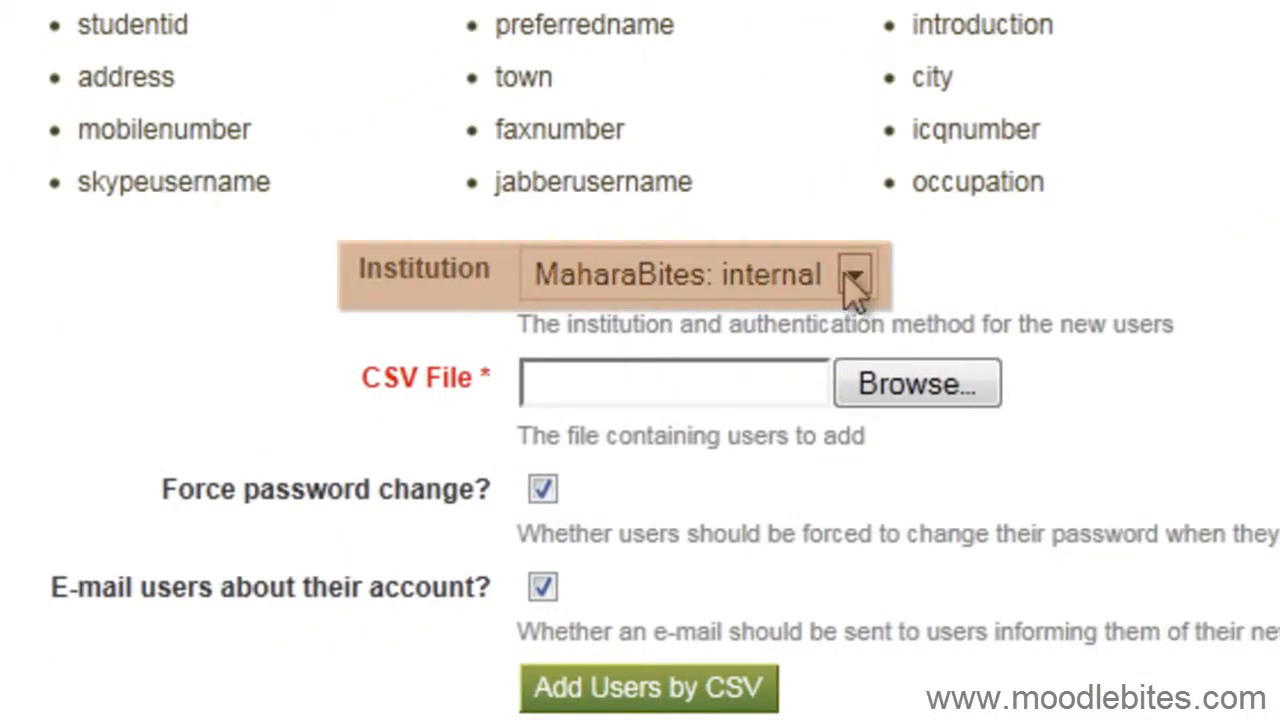
Keep MaharaBites: internal as the institution for the new users and choose the testusers CSV file for upload
click(855, 278)
click(803, 322)
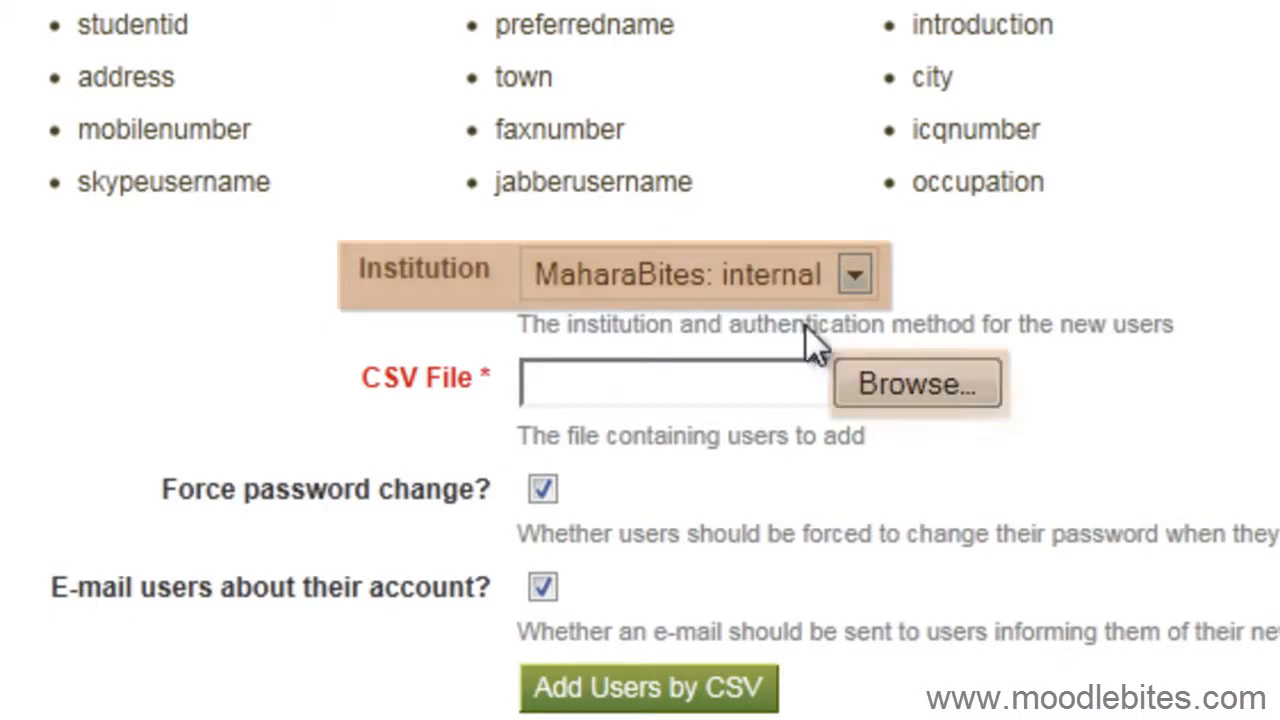
click(932, 410)
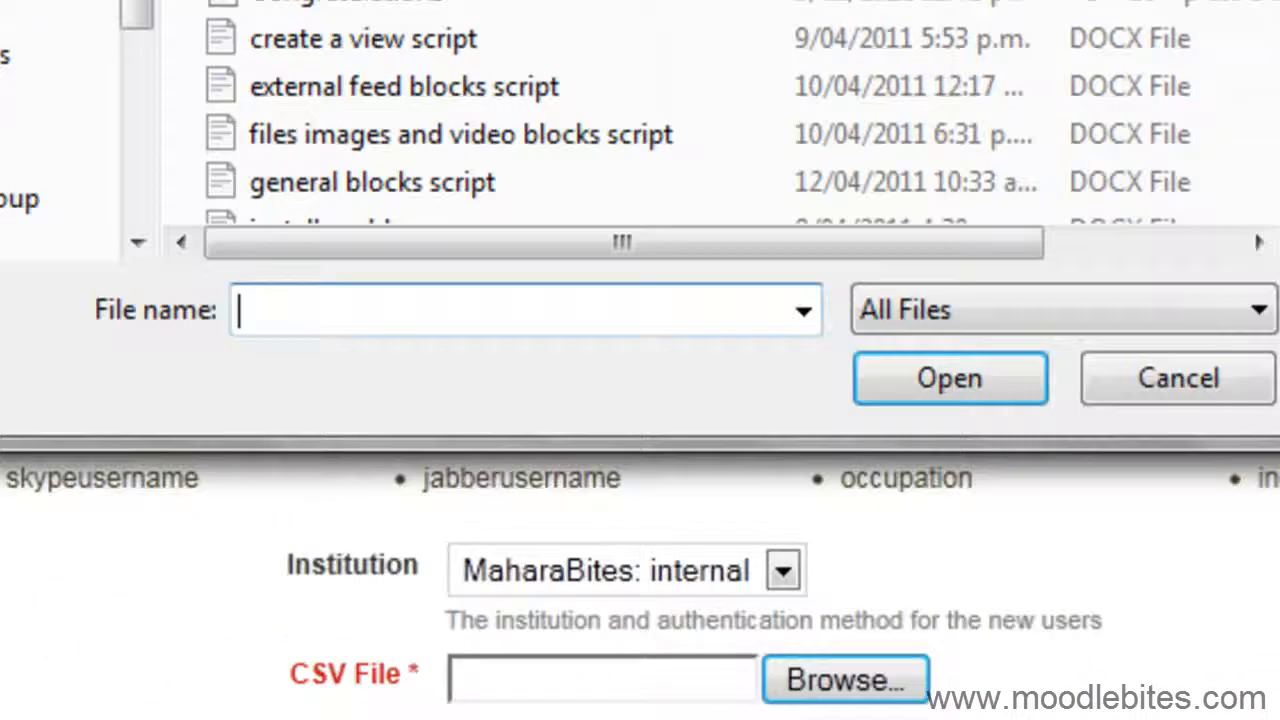
drag(1229, 188, 1229, 394)
click(300, 368)
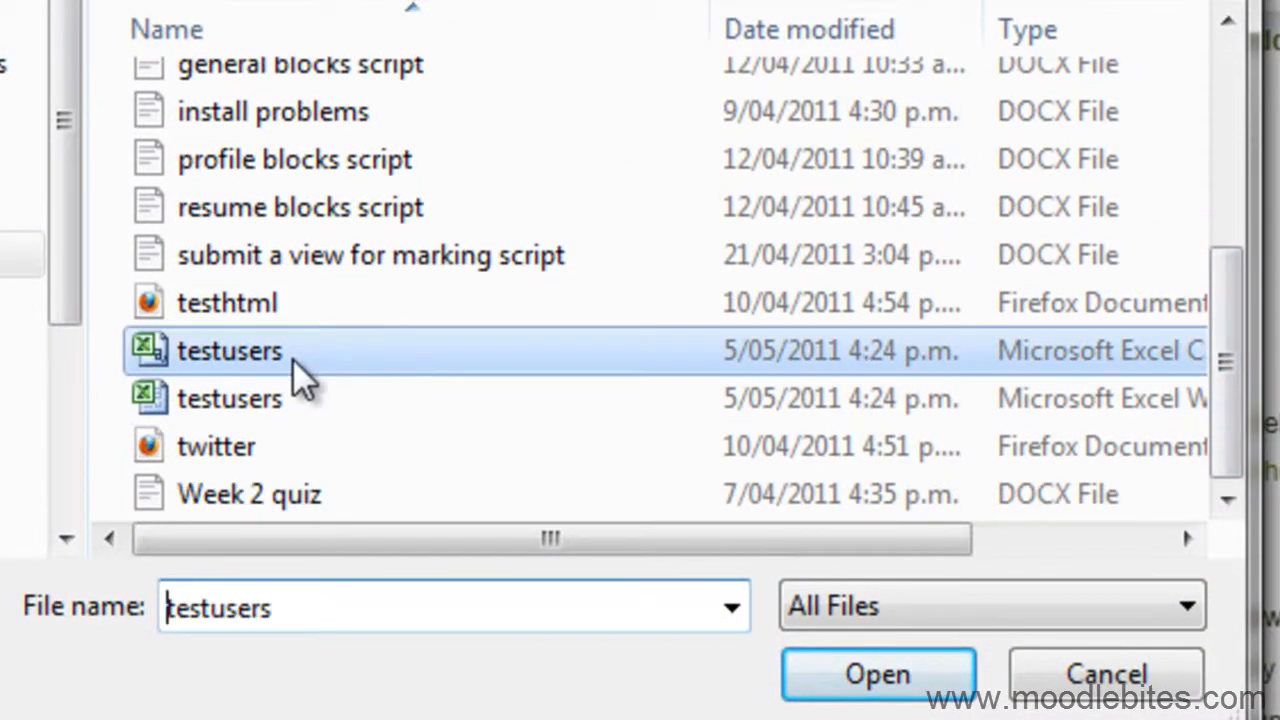
click(874, 676)
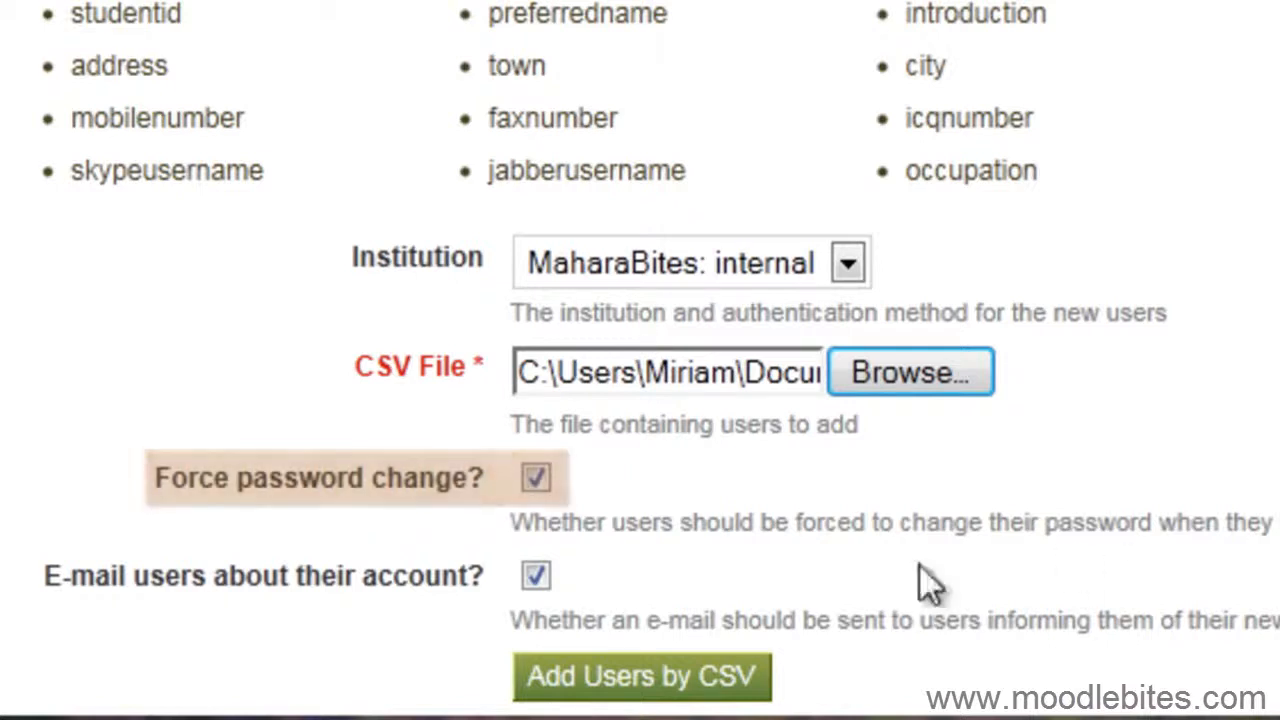
Add the users from the CSV without forced password change or account e-mails, and open the user search
click(535, 477)
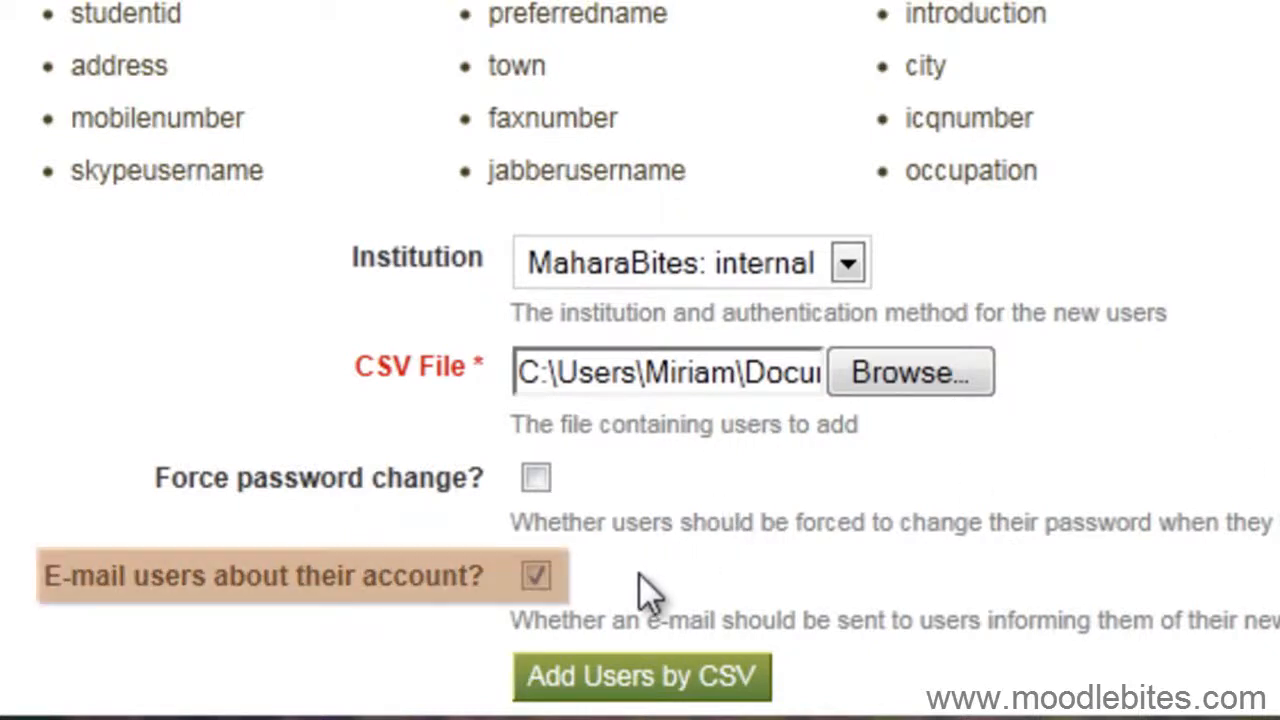
click(536, 576)
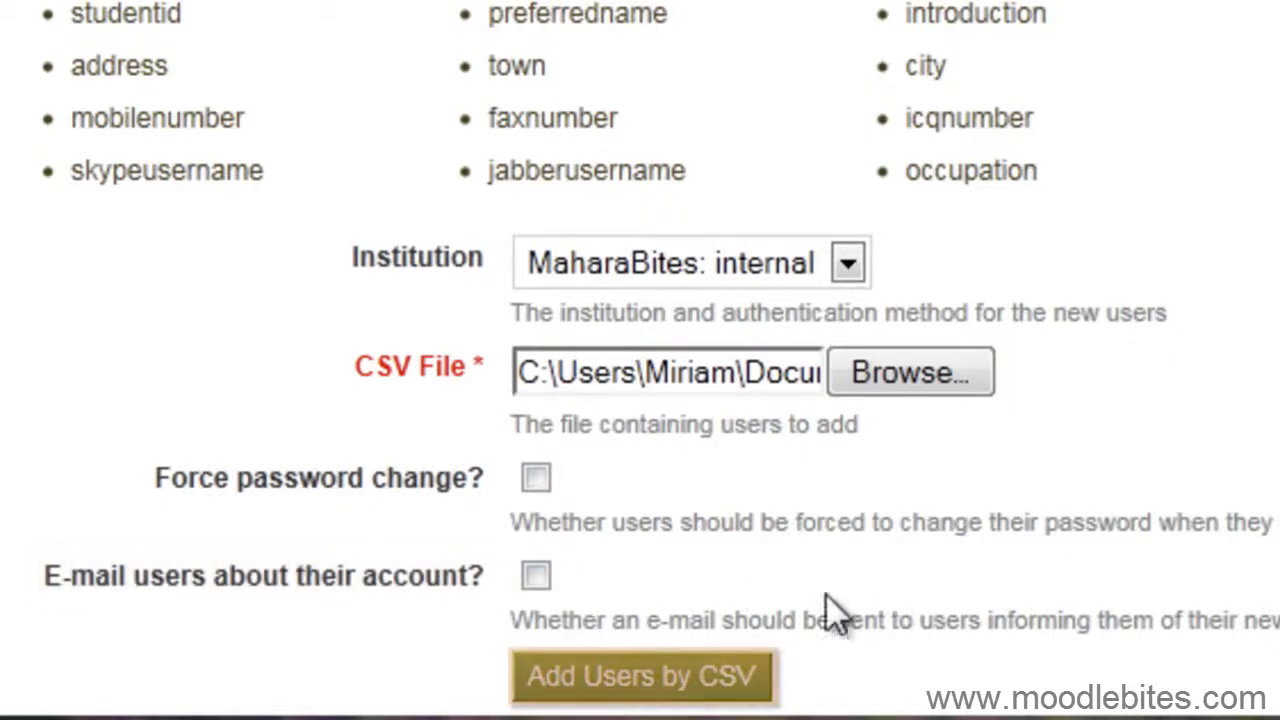
click(760, 705)
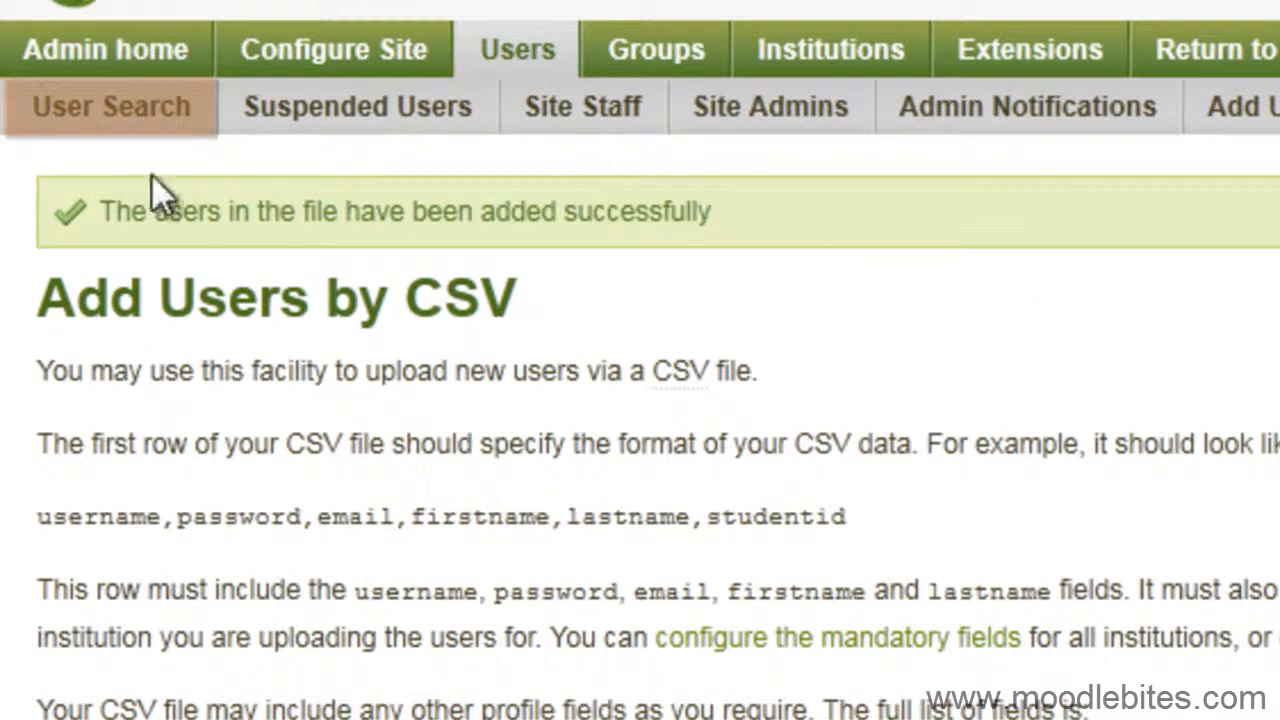
click(104, 124)
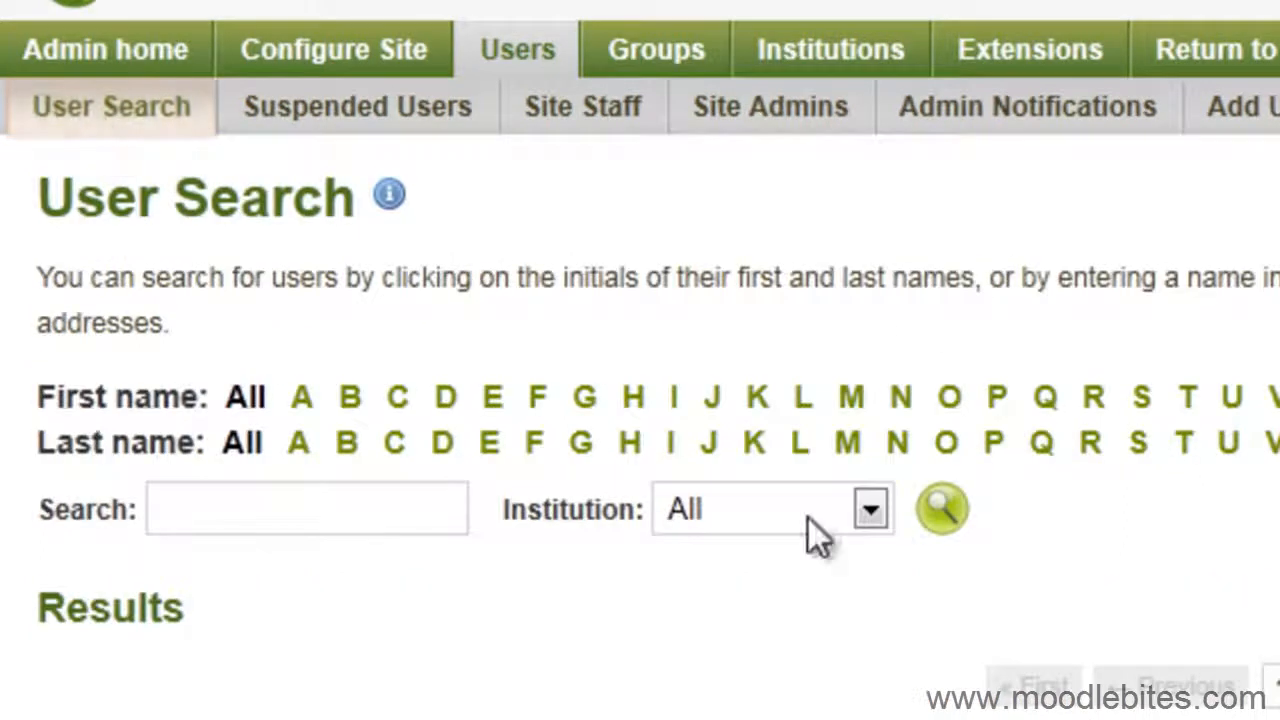